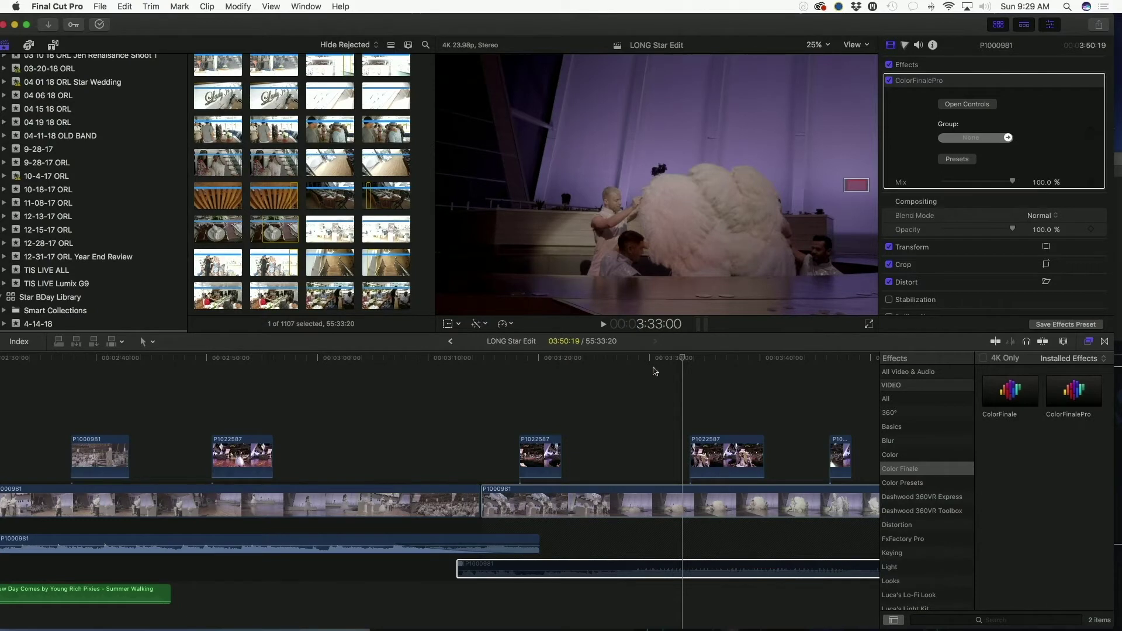
Scroll the LONG Star Edit timeline right and jump the playhead to a later point.
scroll(648, 368, right, 1)
click(684, 360)
Scrub the playhead to 3:40:07 on the bride among the feather fans and open Share.
drag(685, 363, 758, 386)
scroll(758, 386, left, 1)
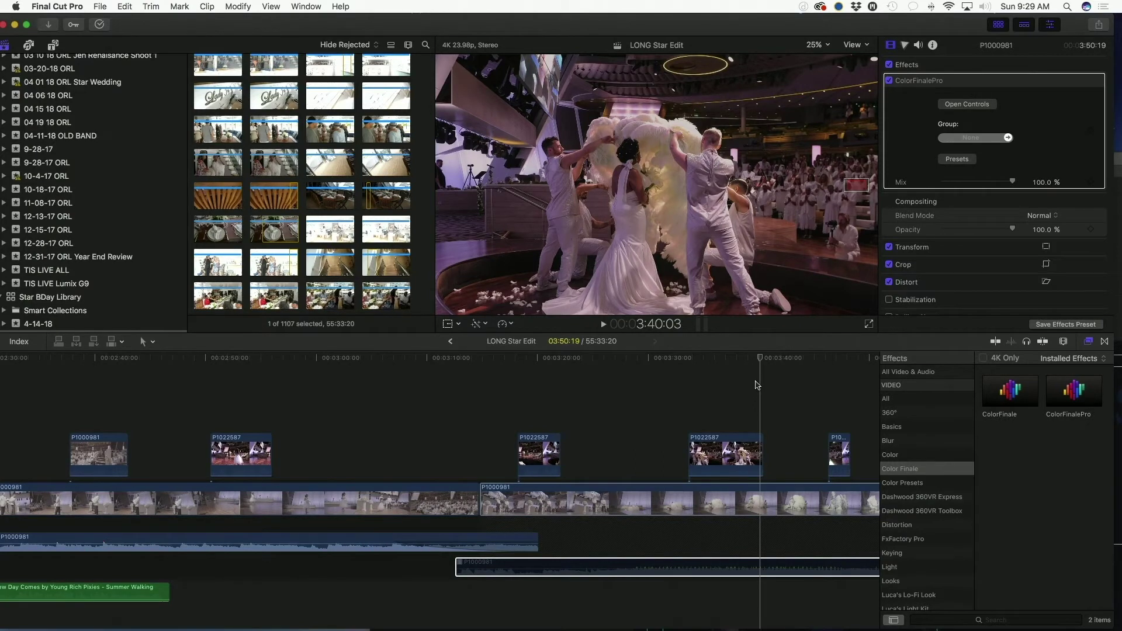
scroll(759, 363, down, 1)
click(762, 358)
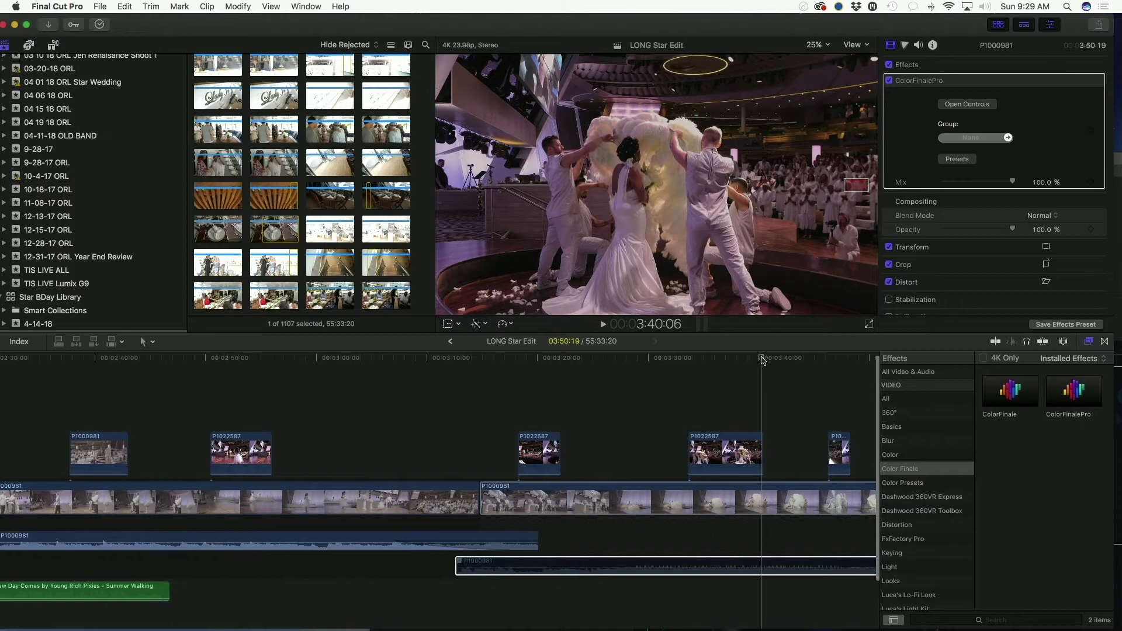
click(762, 359)
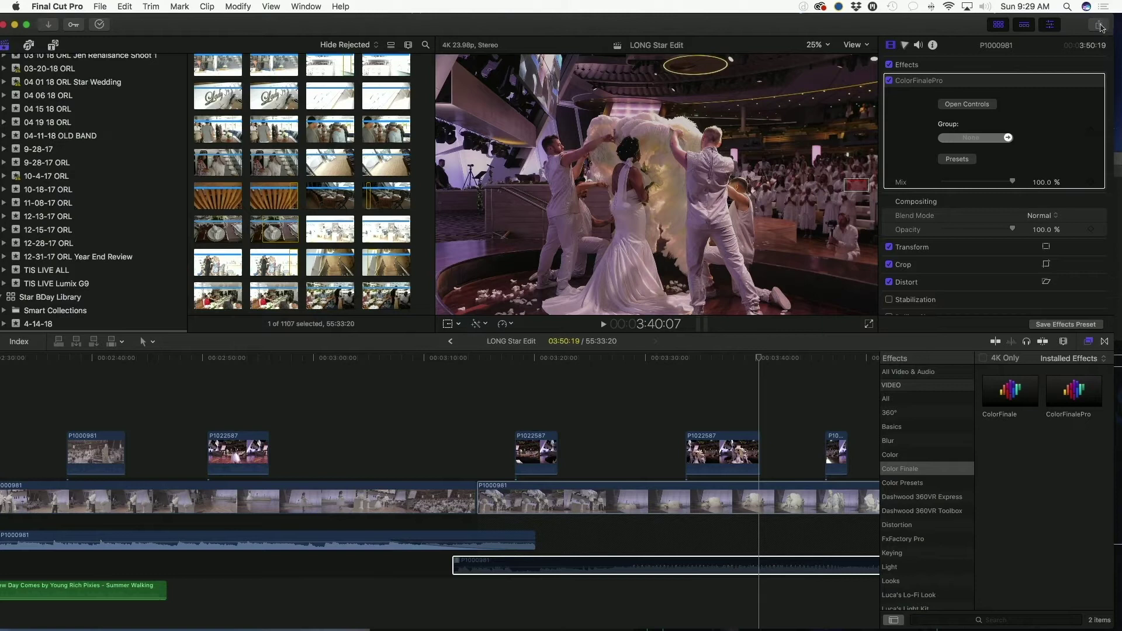
click(1099, 26)
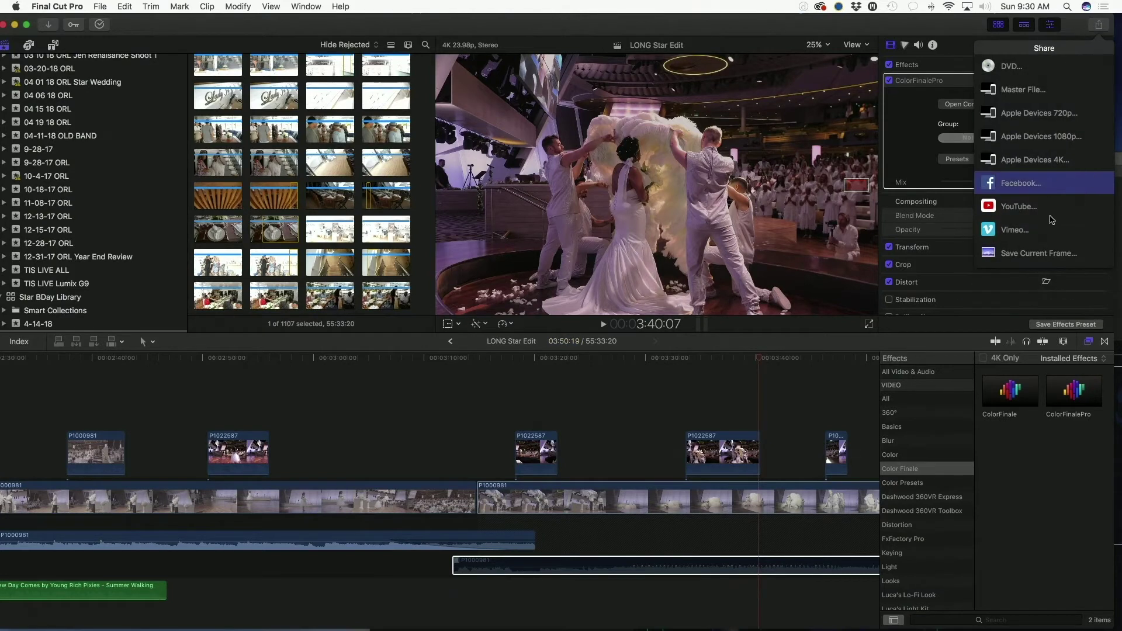
Choose Save Current Frame and continue past the 3840 × 2160 JPEG settings.
click(1053, 256)
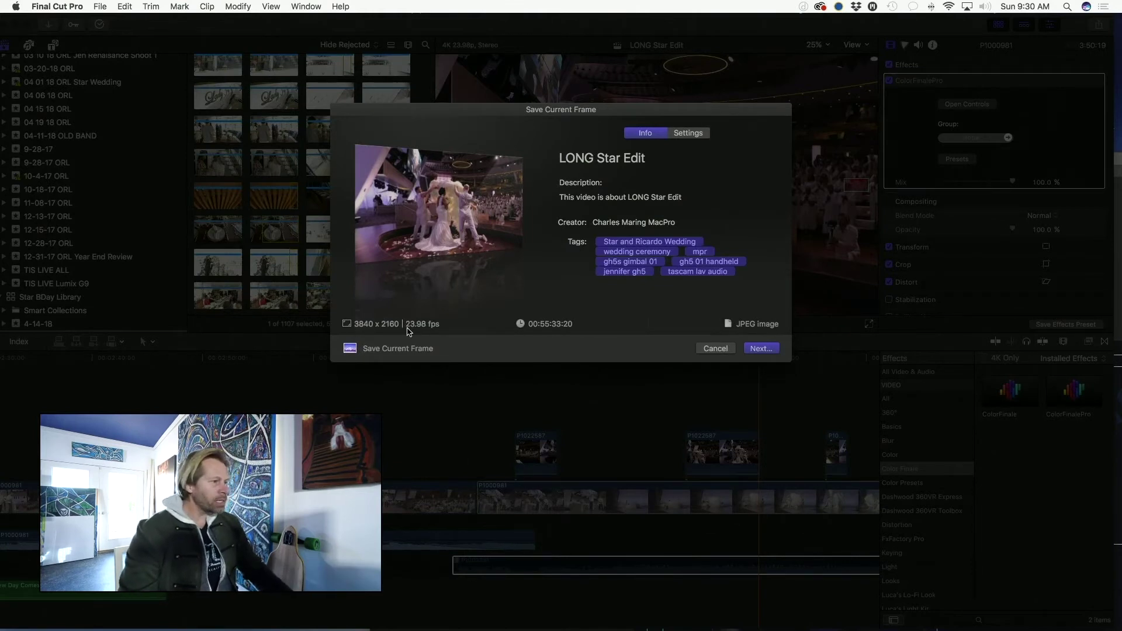
click(762, 348)
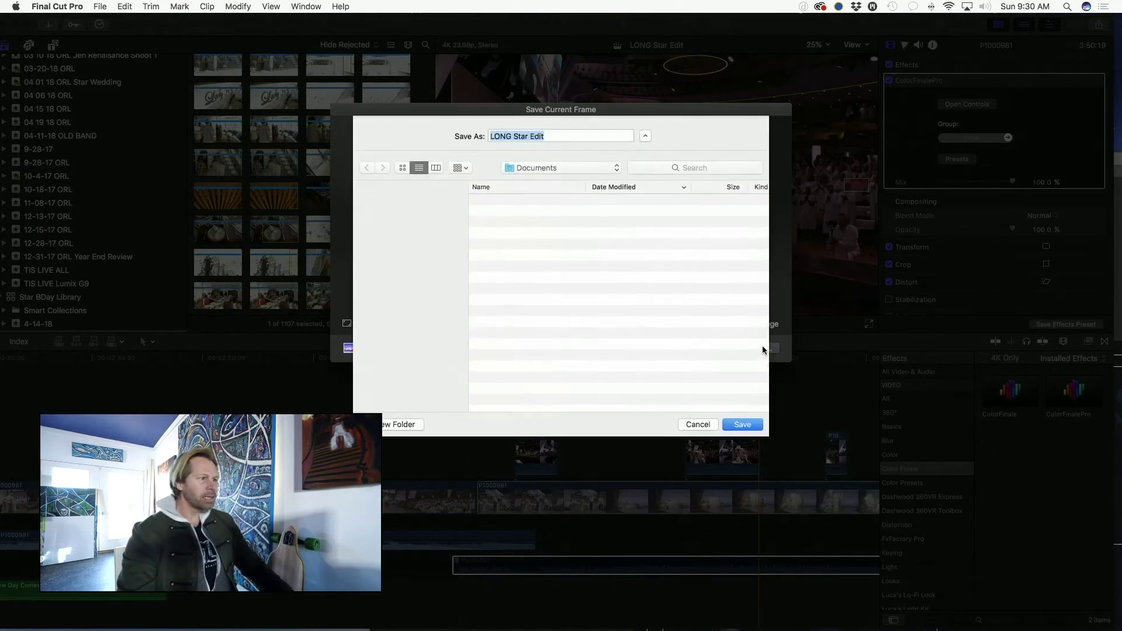
Create a new Cinema Moments folder inside Video Edits and open it.
click(564, 163)
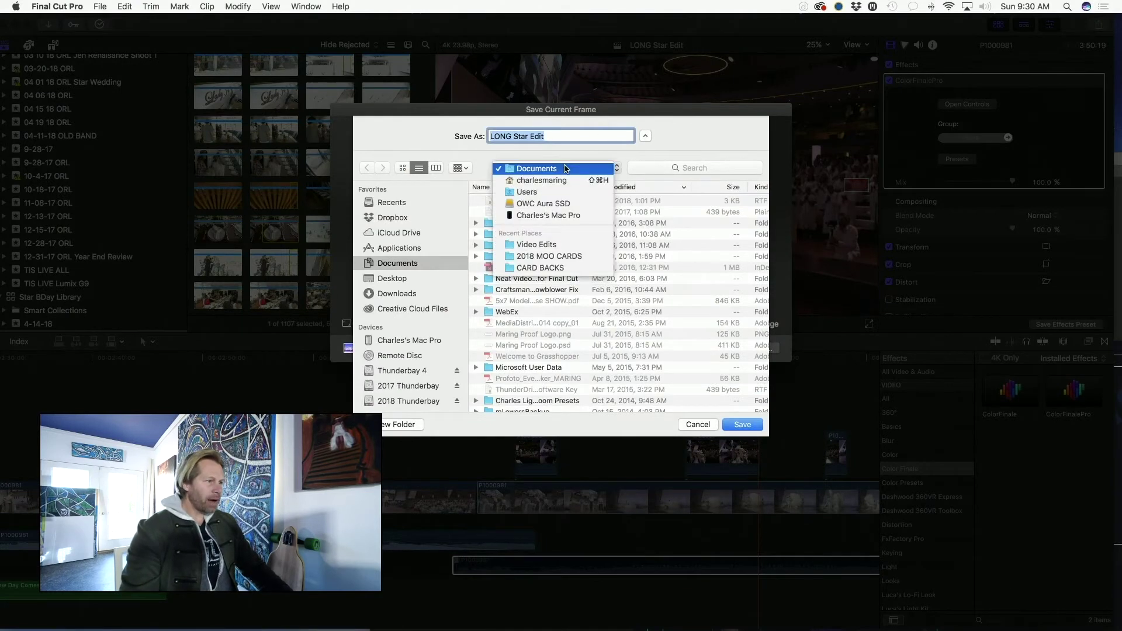
click(561, 244)
click(408, 435)
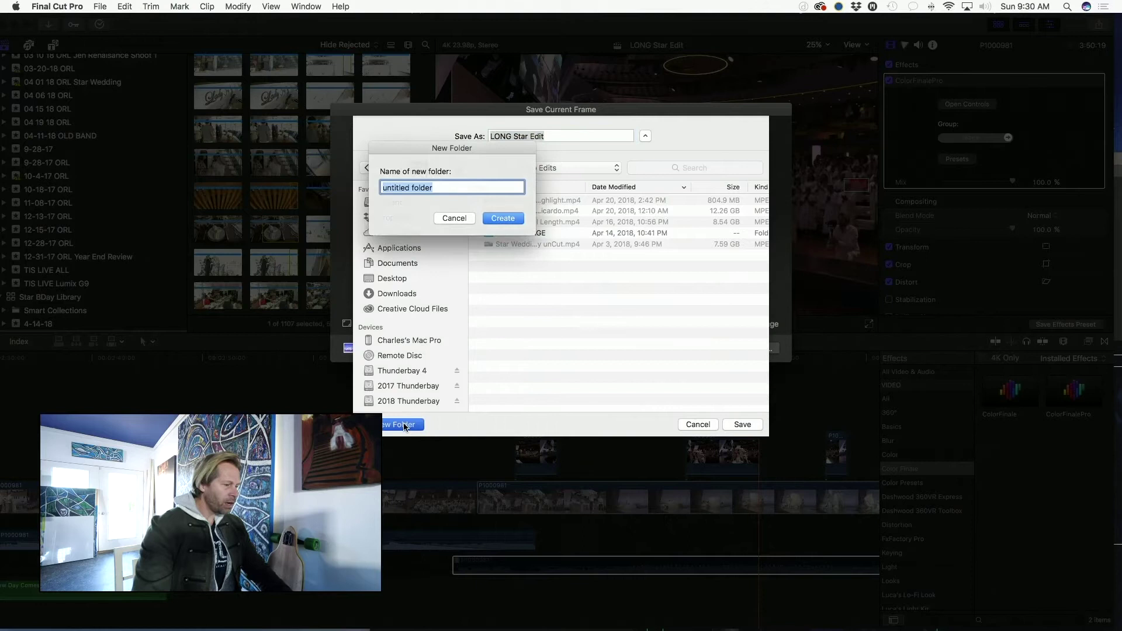
text(Cinema Moments)
key(Return)
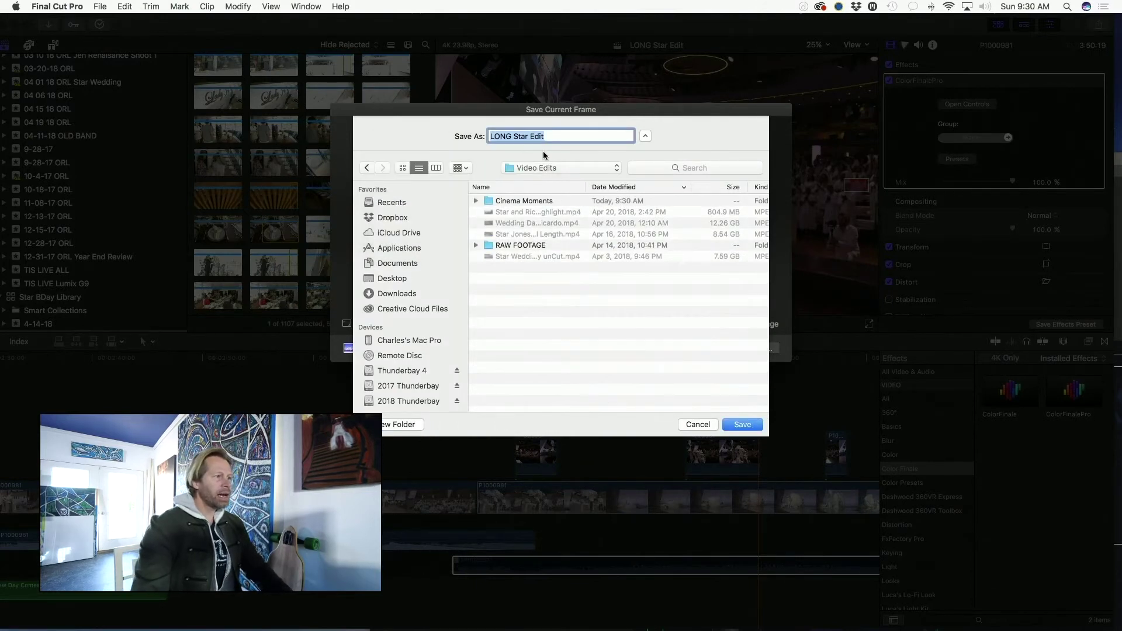
double_click(533, 201)
Save the still as 000001 in Cinema Moments and move the Final Cut Pro window aside.
triple_click(550, 137)
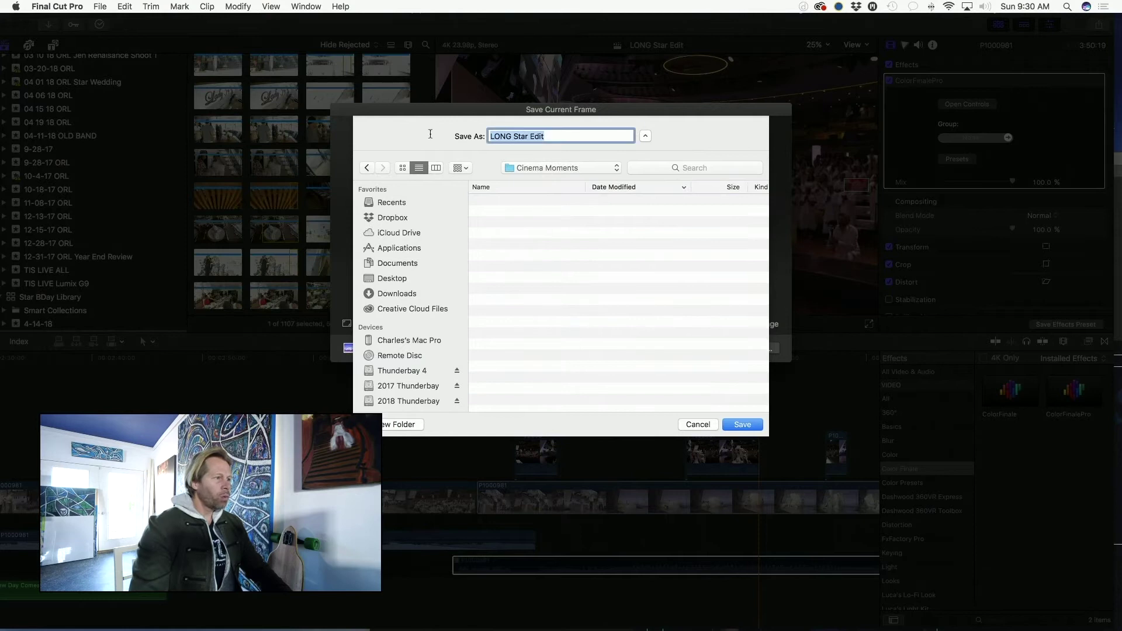
text(000001)
click(754, 425)
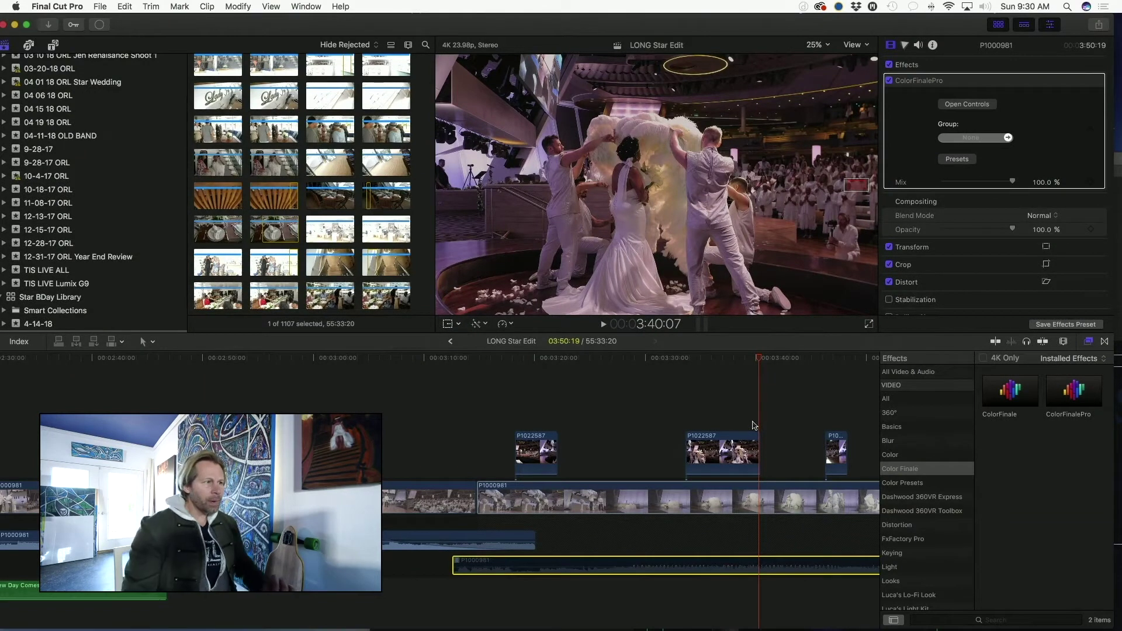
drag(315, 29, 353, 47)
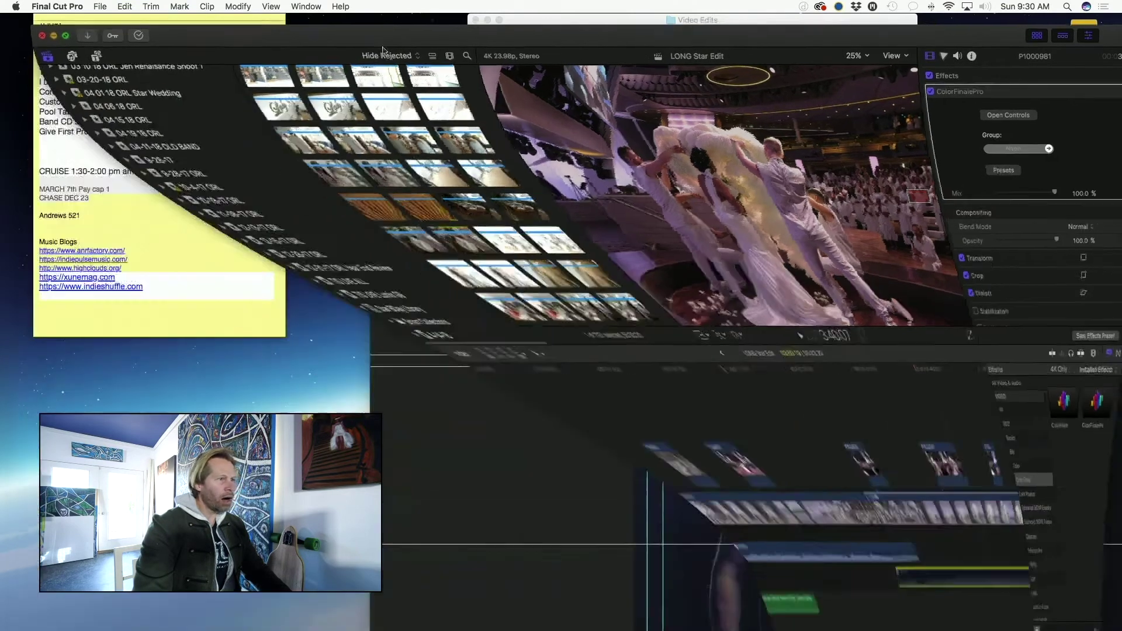
Open 000001.jpg from the Cinema Moments folder in Adobe Photoshop CC 2018 and view it full screen.
click(53, 42)
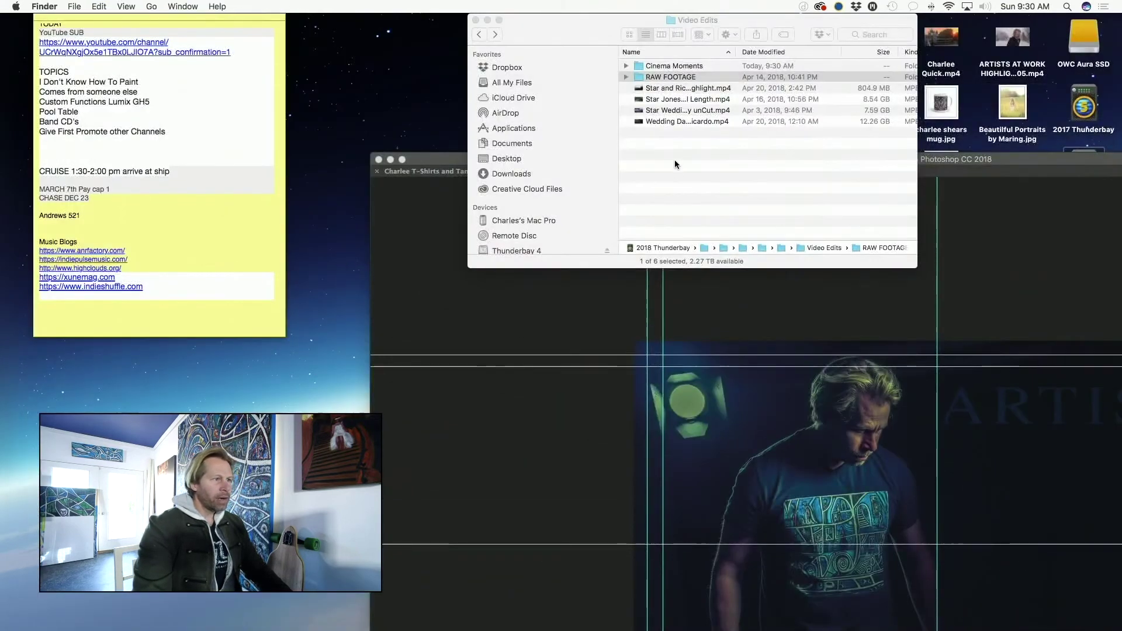
double_click(674, 65)
right_click(673, 66)
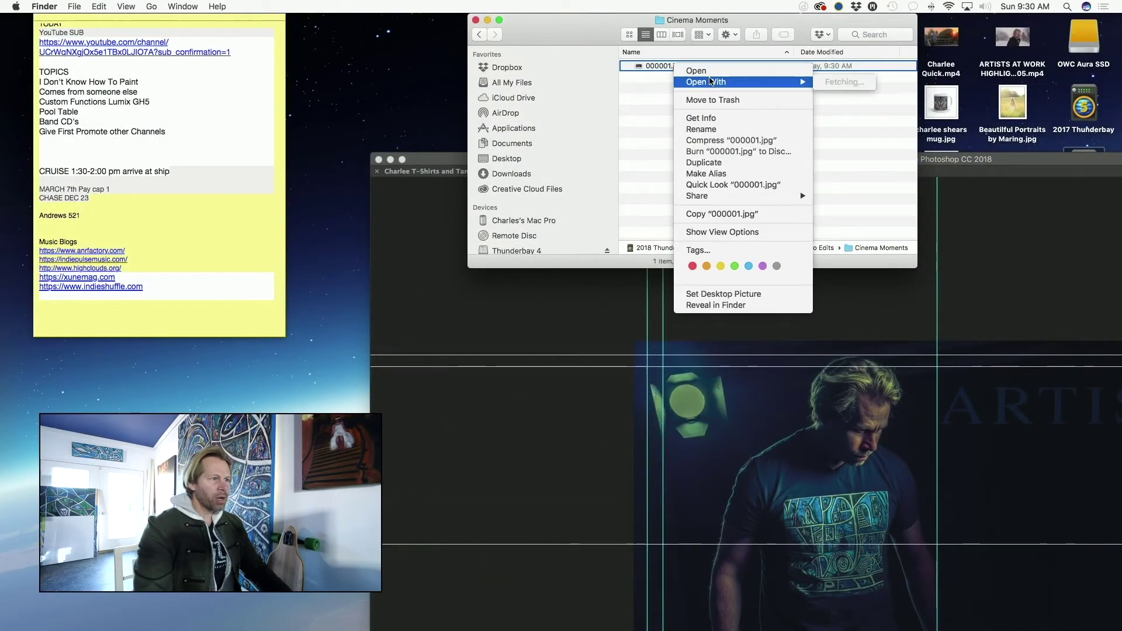
mouse_move(760, 82)
click(896, 141)
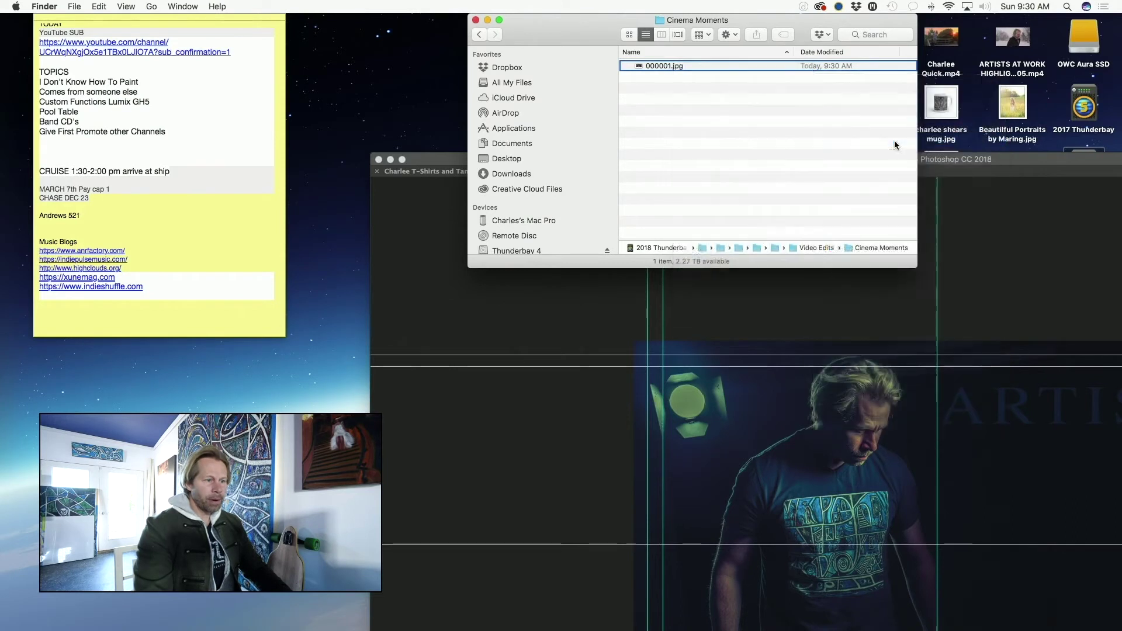
key(f)
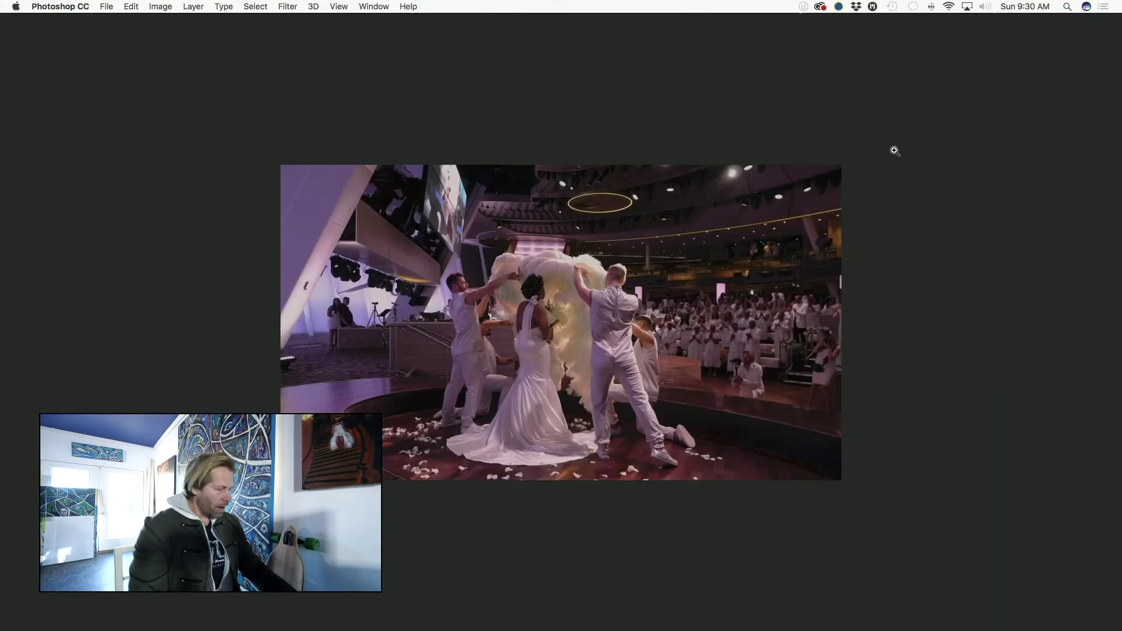
Zoom in twice so the wedding still fills the screen, then open the Image menu.
click(551, 317)
click(555, 372)
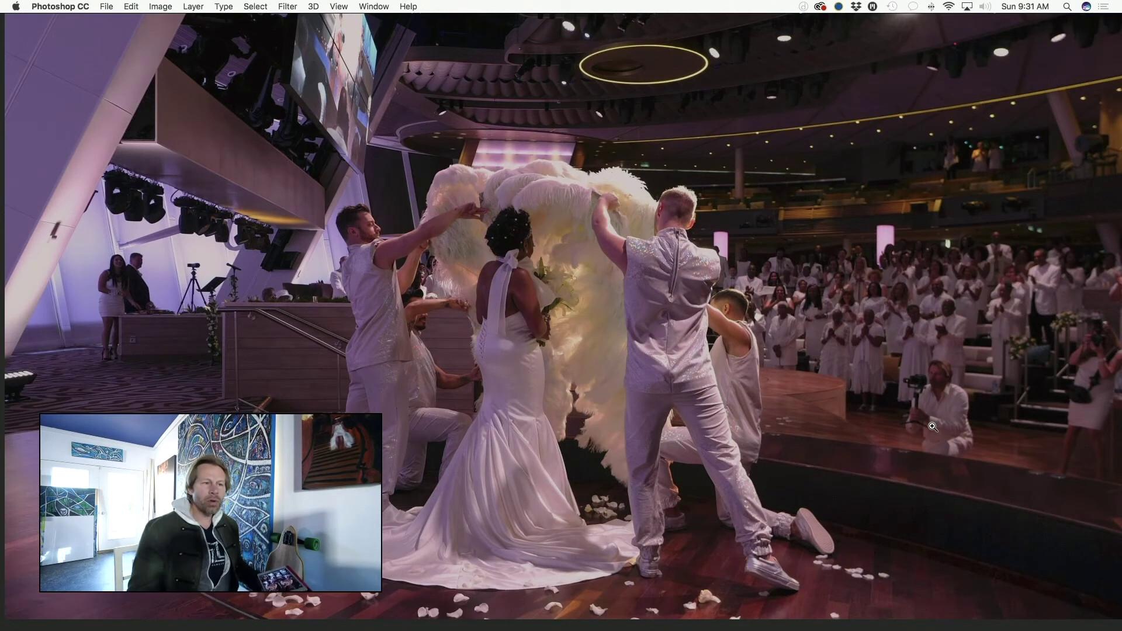
click(166, 7)
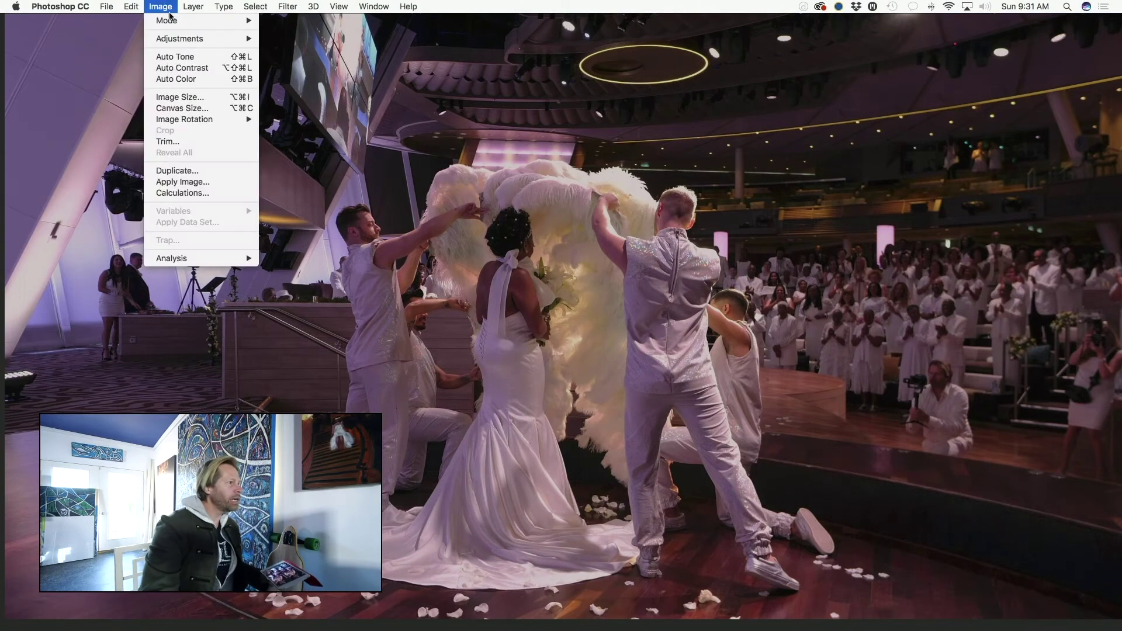
click(191, 96)
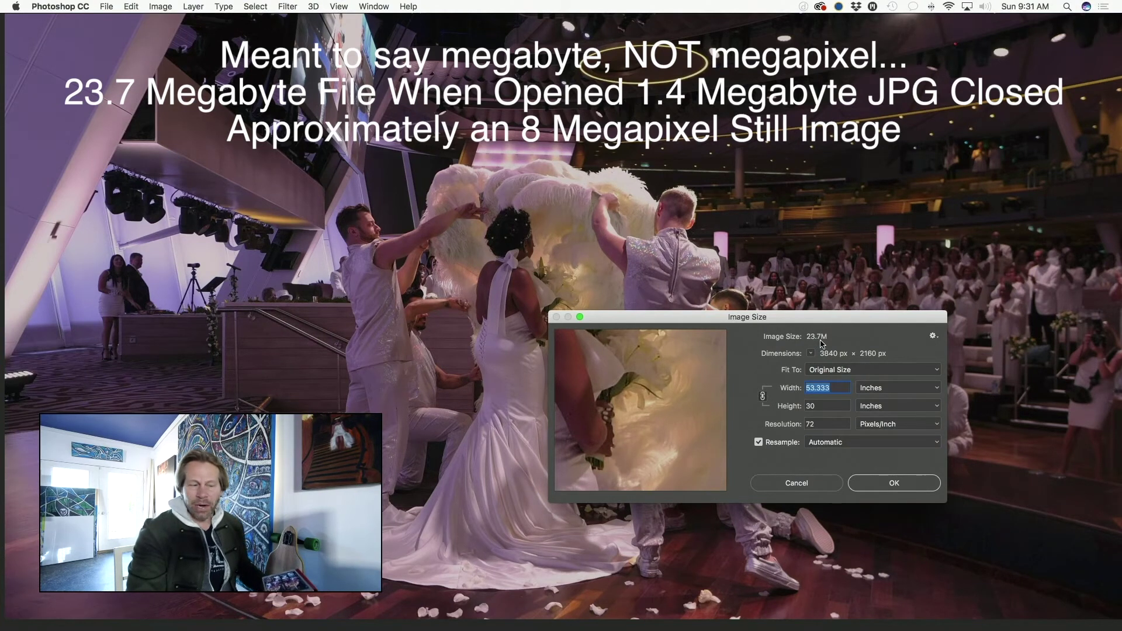
click(824, 482)
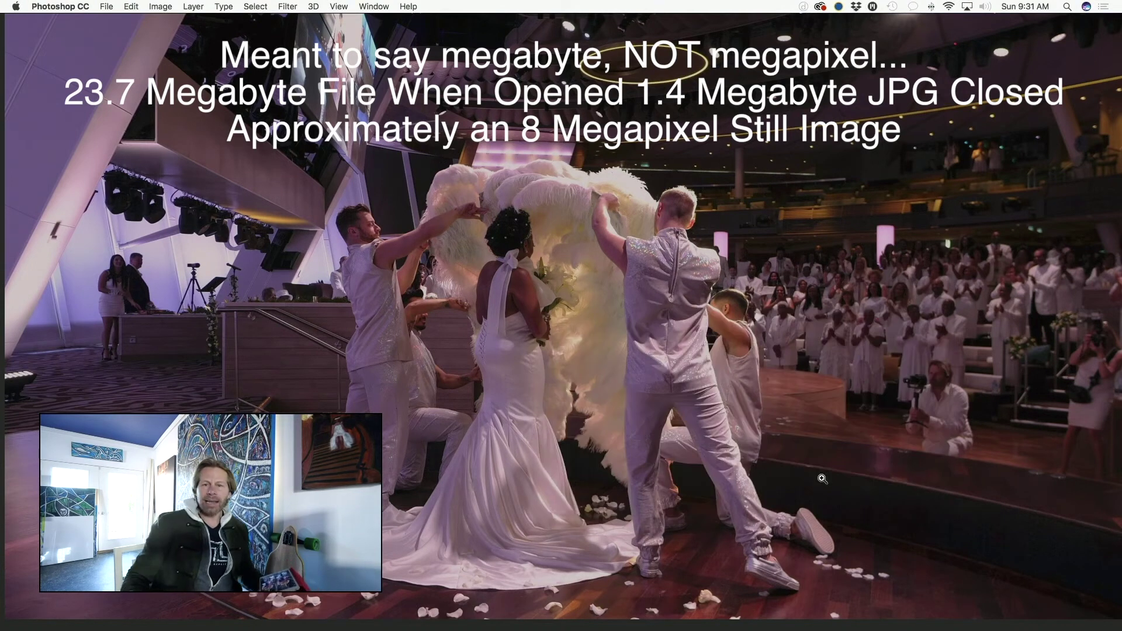